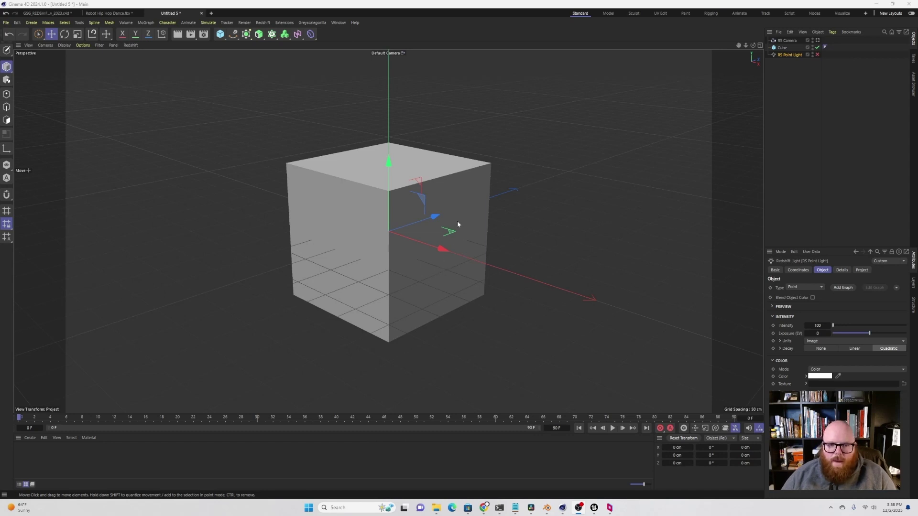
Resize the cube to 183.7857 cm tall and 212.2765 cm deep along Z
{"action": "left_click", "coordinate": [334, 191]}
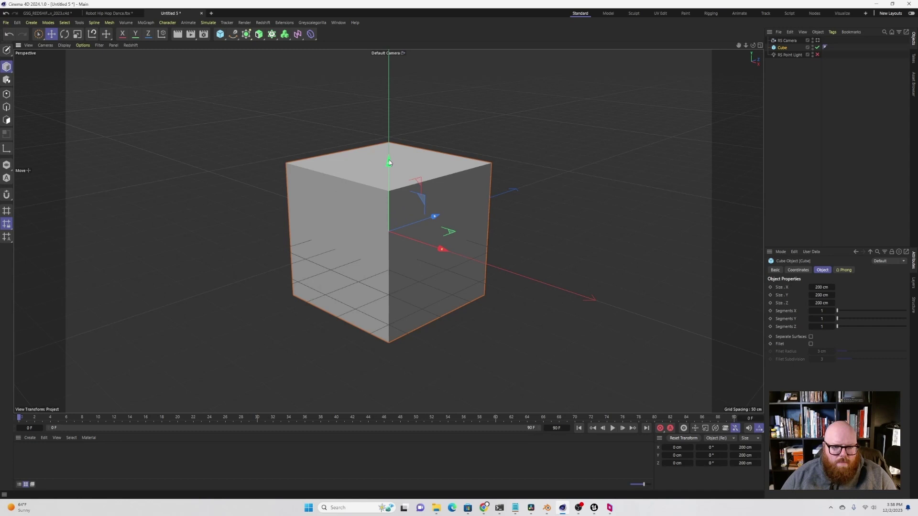
{"action": "mouse_move", "coordinate": [389, 162]}
{"action": "left_mouse_down"}
{"action": "mouse_move", "coordinate": [392, 212]}
{"action": "mouse_move", "coordinate": [389, 168]}
{"action": "left_mouse_up"}
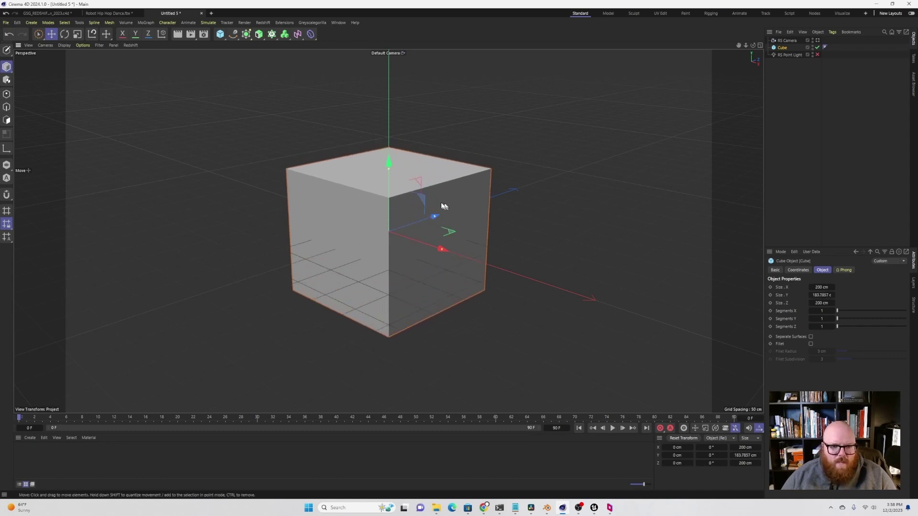
{"action": "left_click_drag", "start_coordinate": [434, 218], "coordinate": [436, 213]}
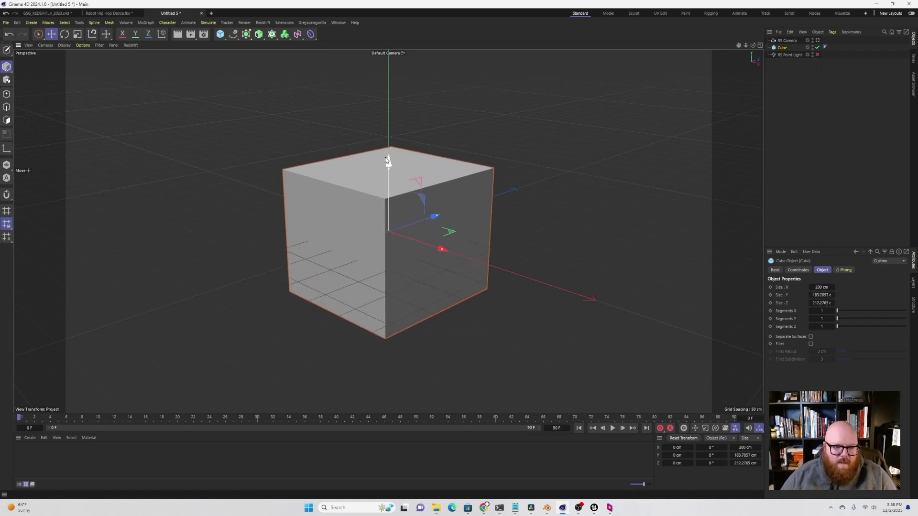
{"action": "left_click_drag", "start_coordinate": [387, 160], "coordinate": [388, 141]}
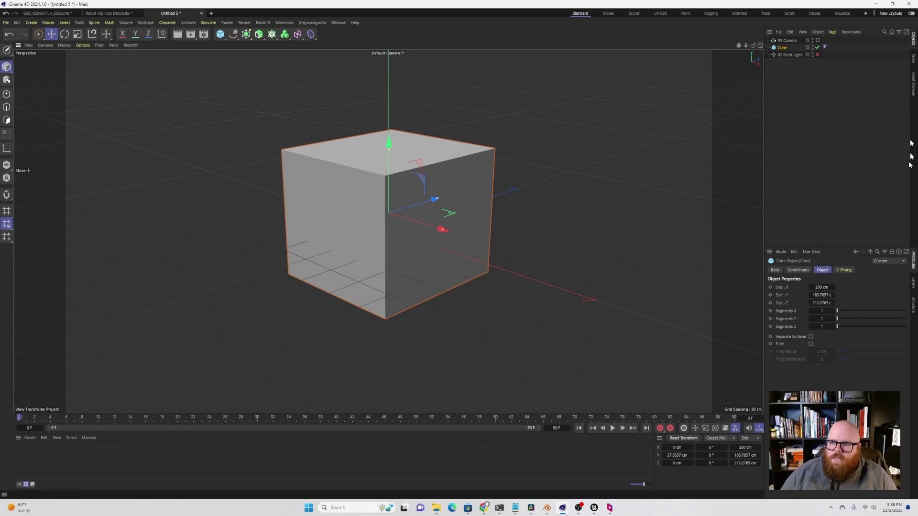
Select the RS Point Light, the Cube and then the RS Camera in the Object Manager
{"action": "left_click", "coordinate": [787, 55]}
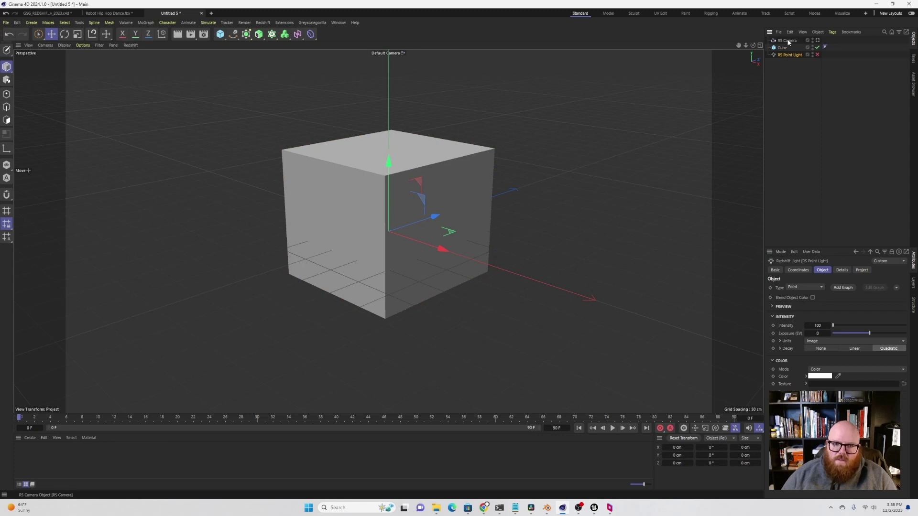
{"action": "left_click", "coordinate": [784, 48]}
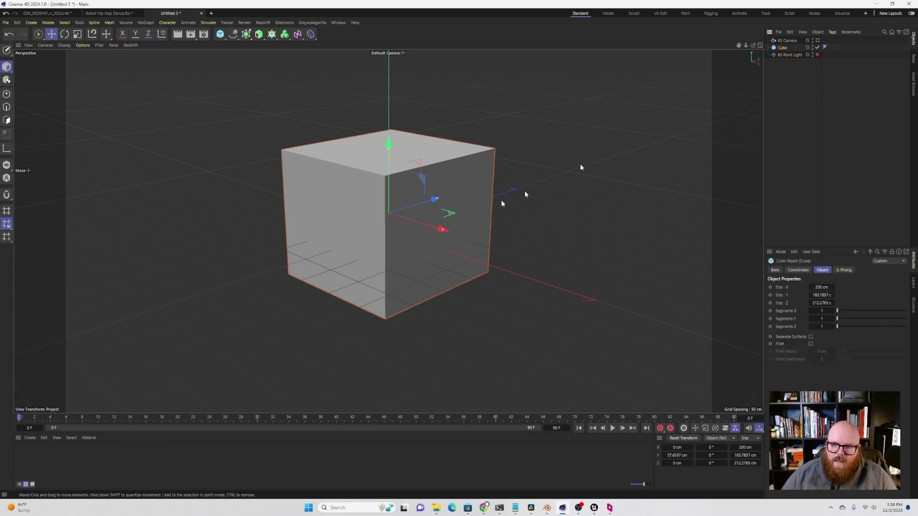
{"action": "left_click", "coordinate": [786, 40]}
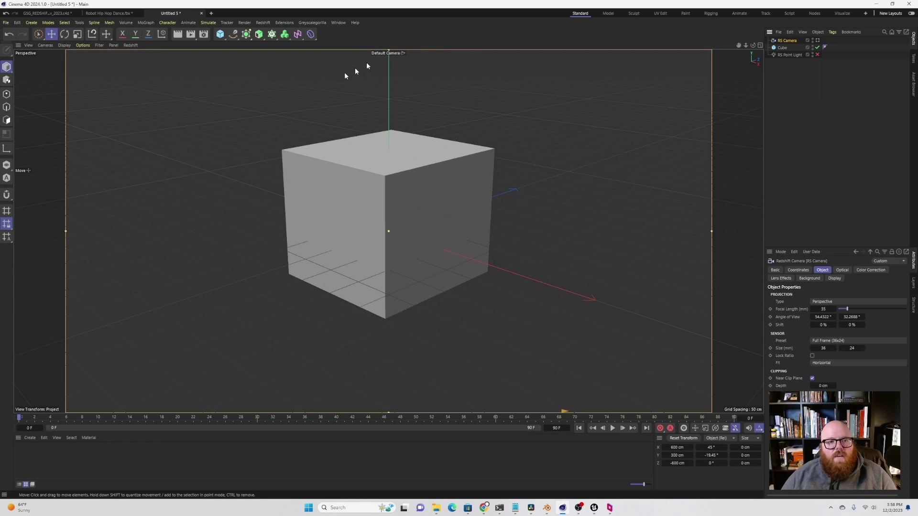
Zoom out and orbit until the RS Camera shows beside the cube, then reselect the point light
{"action": "left_click_drag", "start_coordinate": [746, 45], "coordinate": [668, 51]}
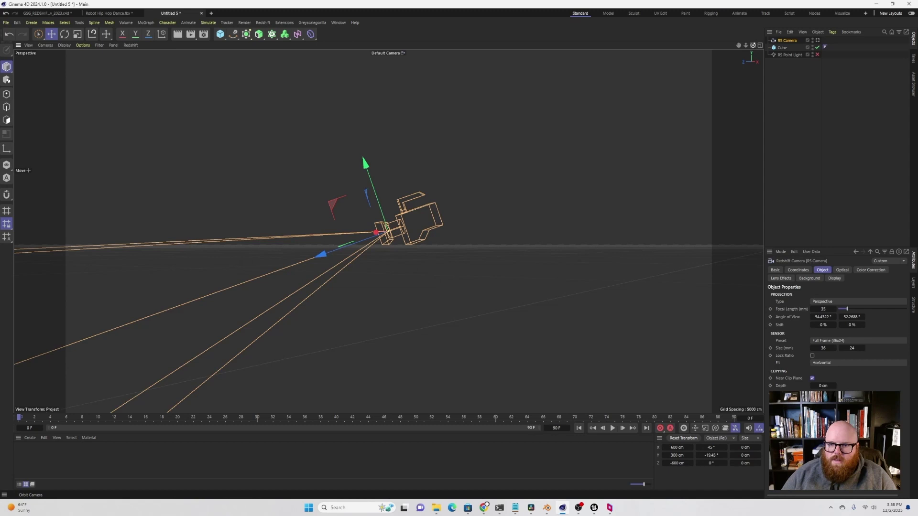
{"action": "left_click_drag", "start_coordinate": [753, 45], "coordinate": [748, 46]}
{"action": "left_click", "coordinate": [792, 55]}
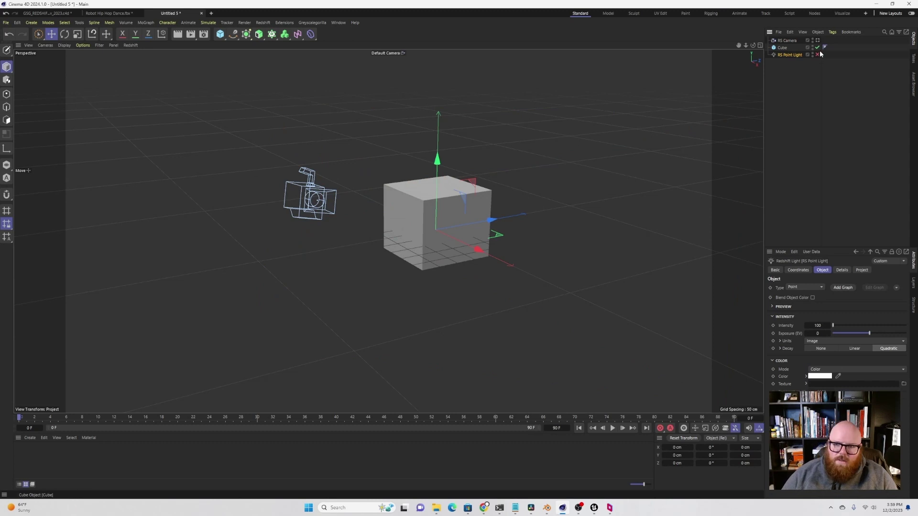
Raise the RS Point Light to Y 177.4041 cm, keep it disabled, and reselect the cube
{"action": "left_click", "coordinate": [817, 55]}
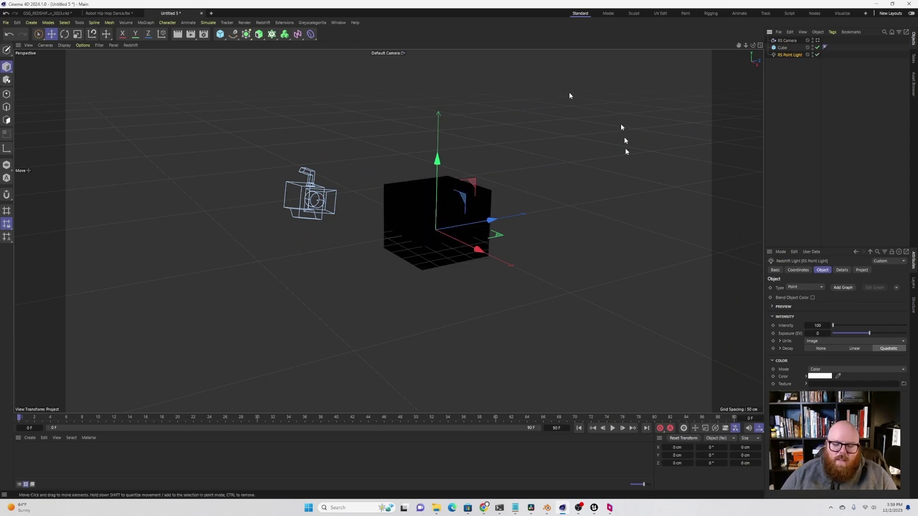
{"action": "left_click_drag", "start_coordinate": [437, 161], "coordinate": [437, 96]}
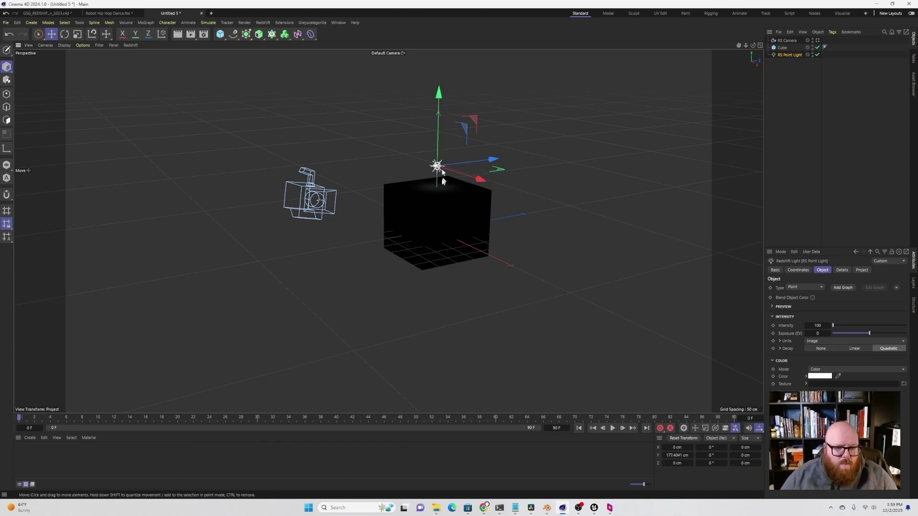
{"action": "left_click", "coordinate": [817, 55]}
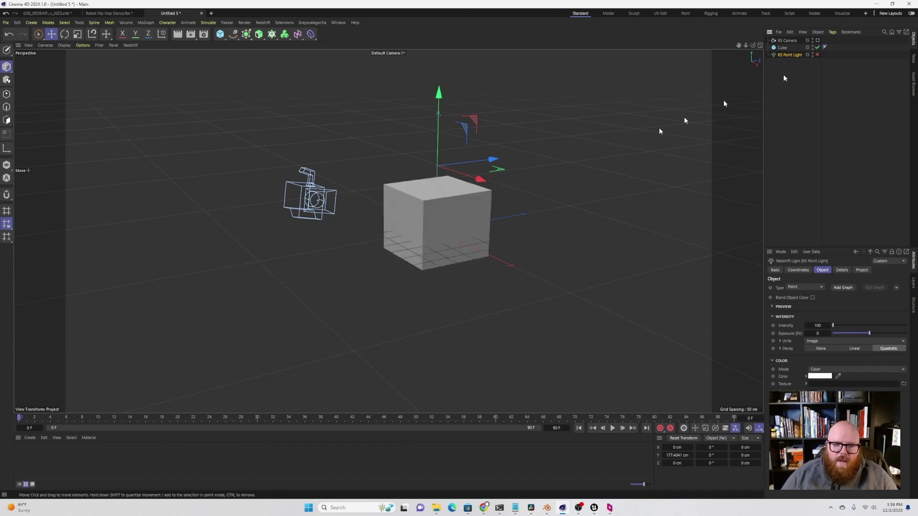
{"action": "left_click", "coordinate": [428, 239]}
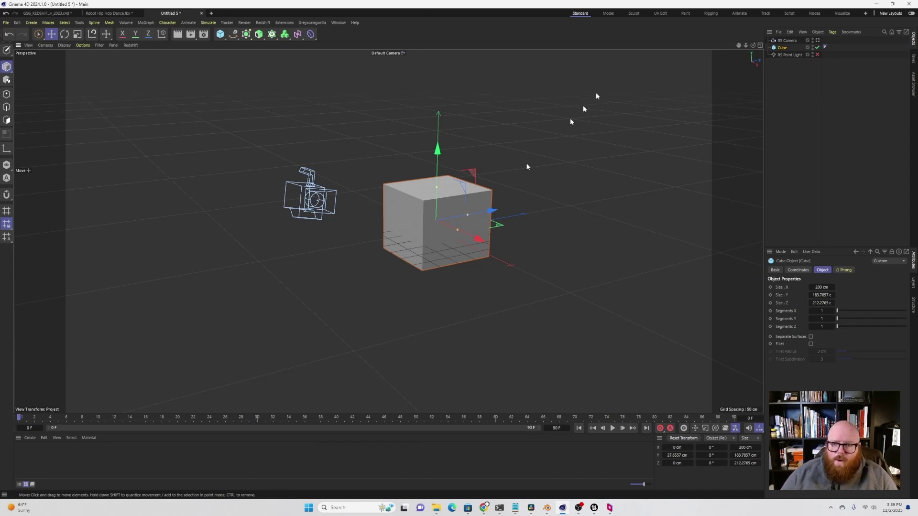
Nudge the cube along its blue Z axis, then switch to the Blender version of the scene
{"action": "left_click_drag", "start_coordinate": [753, 45], "coordinate": [388, 230]}
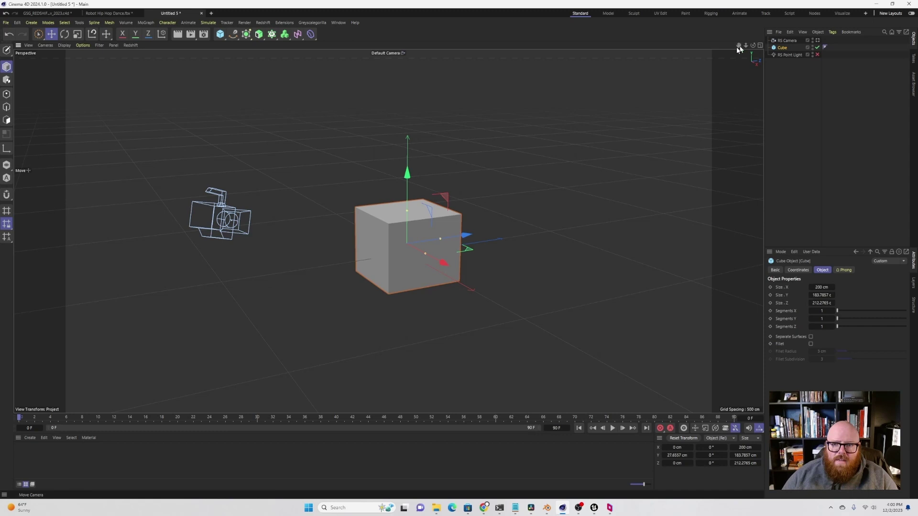
{"action": "left_click_drag", "start_coordinate": [739, 45], "coordinate": [388, 231]}
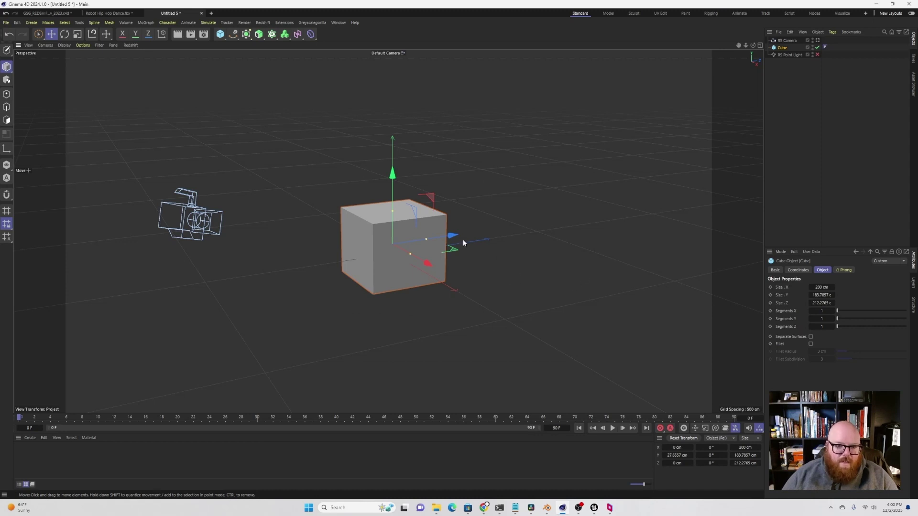
{"action": "mouse_move", "coordinate": [463, 243]}
{"action": "left_mouse_down"}
{"action": "mouse_move", "coordinate": [382, 248]}
{"action": "mouse_move", "coordinate": [598, 231]}
{"action": "mouse_move", "coordinate": [416, 258]}
{"action": "mouse_move", "coordinate": [437, 259]}
{"action": "mouse_move", "coordinate": [425, 266]}
{"action": "mouse_move", "coordinate": [472, 251]}
{"action": "mouse_move", "coordinate": [327, 286]}
{"action": "mouse_move", "coordinate": [526, 245]}
{"action": "mouse_move", "coordinate": [384, 292]}
{"action": "mouse_move", "coordinate": [517, 251]}
{"action": "mouse_move", "coordinate": [458, 267]}
{"action": "mouse_move", "coordinate": [472, 255]}
{"action": "left_mouse_up"}
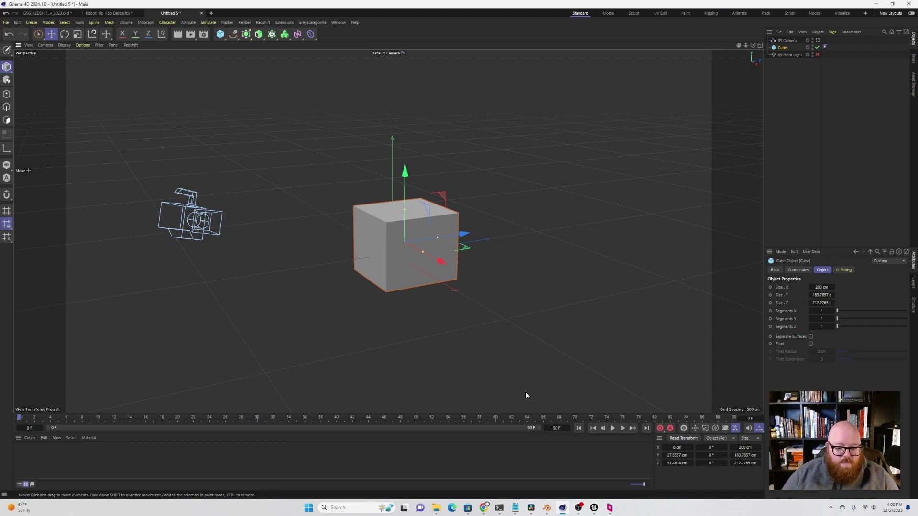
{"action": "left_click", "coordinate": [547, 508]}
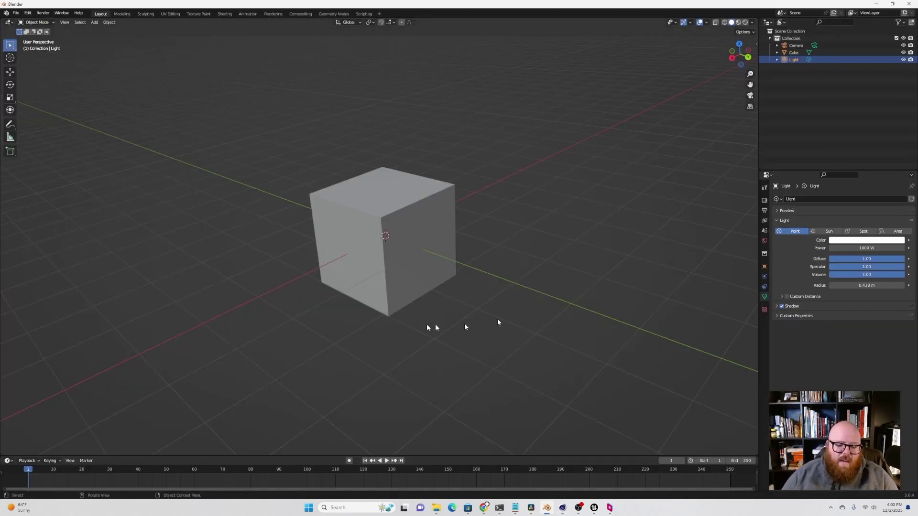
Inspect the cube, camera and light in Blender, ending with the Cube's Object properties shown
{"action": "left_click", "coordinate": [379, 259]}
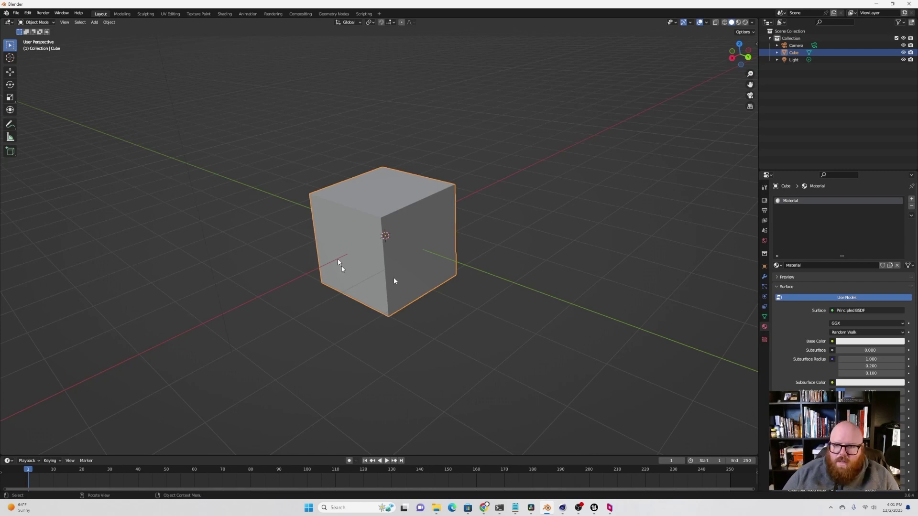
{"action": "left_click", "coordinate": [796, 45]}
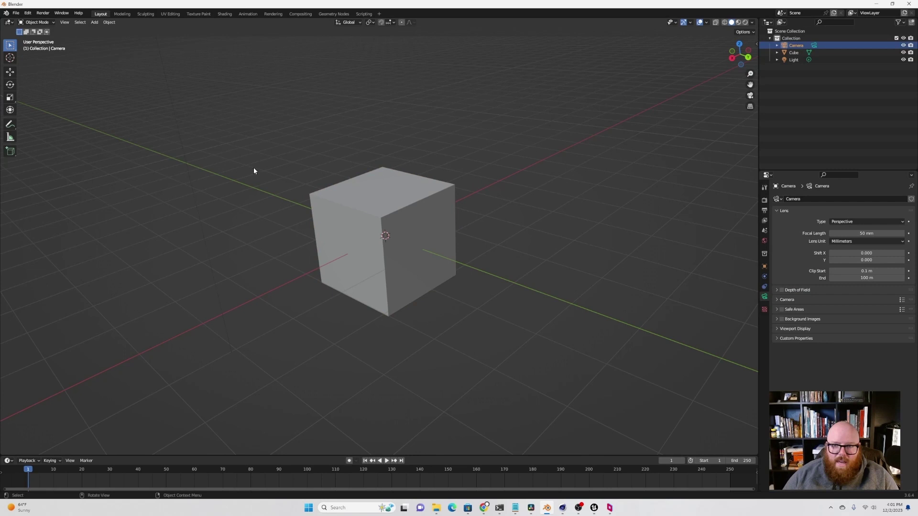
{"action": "left_click", "coordinate": [787, 58]}
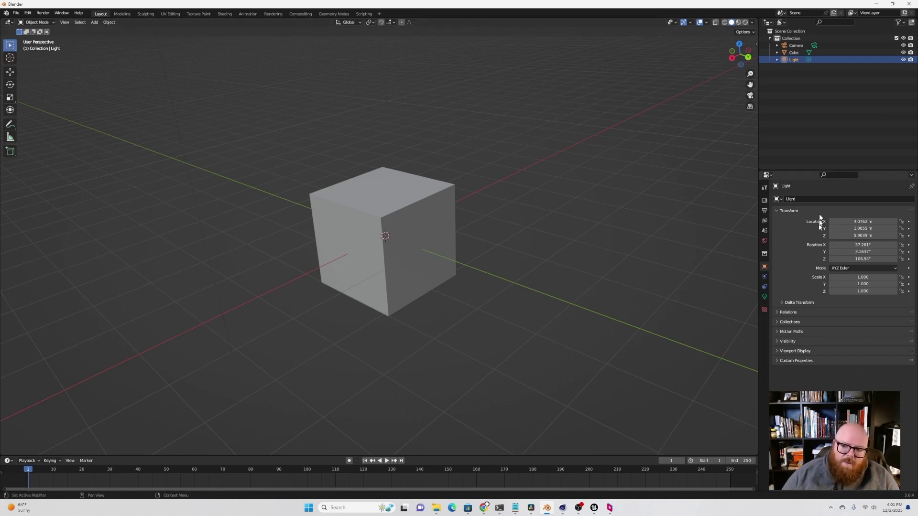
{"action": "left_click", "coordinate": [791, 54]}
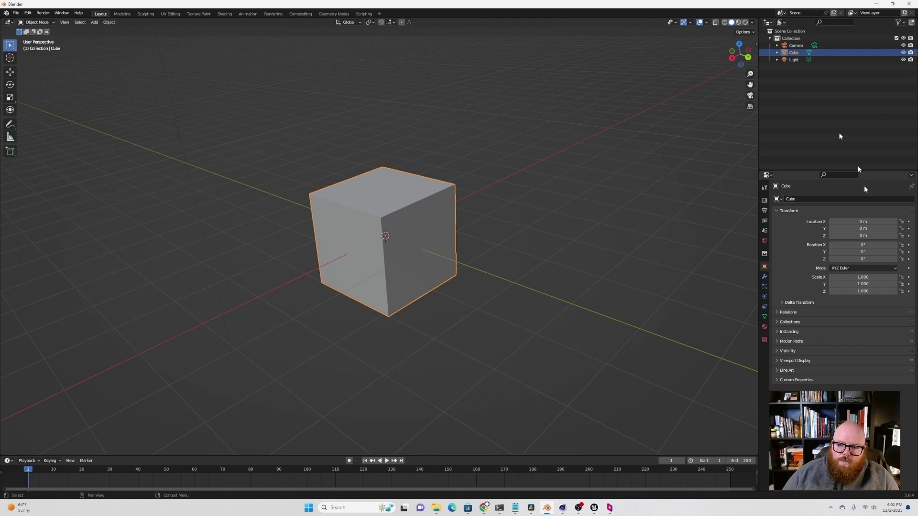
Set the cube to X 1.06 m, 20° tilt and 1.45 X scale, then scrub to frame 240
{"action": "left_click_drag", "start_coordinate": [863, 222], "coordinate": [868, 246]}
{"action": "mouse_move", "coordinate": [868, 278]}
{"action": "left_mouse_down"}
{"action": "mouse_move", "coordinate": [908, 278]}
{"action": "mouse_move", "coordinate": [851, 277]}
{"action": "left_mouse_up"}
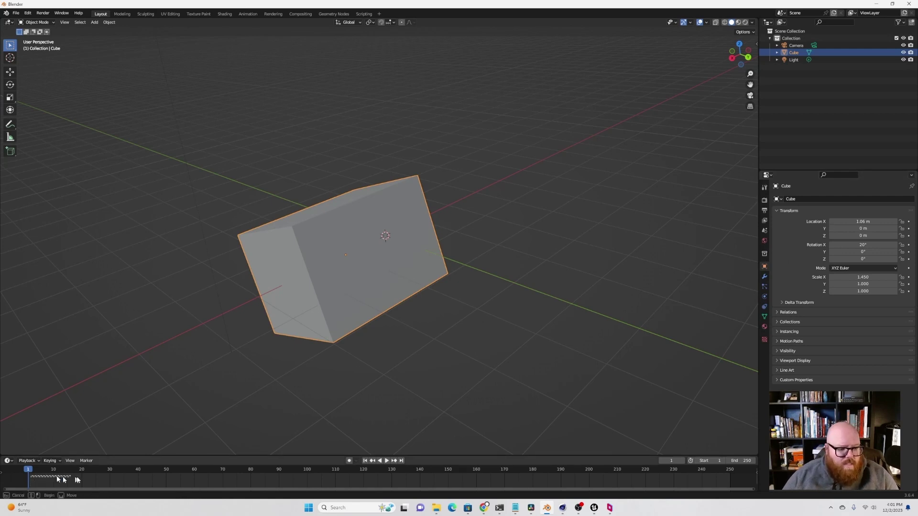
{"action": "left_click_drag", "start_coordinate": [90, 468], "coordinate": [27, 483]}
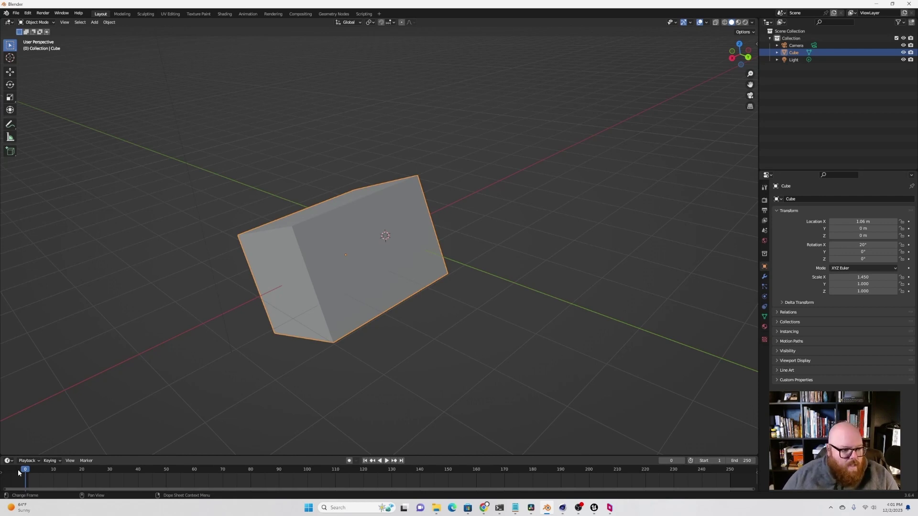
{"action": "mouse_move", "coordinate": [25, 472]}
{"action": "left_mouse_down"}
{"action": "mouse_move", "coordinate": [701, 475]}
{"action": "mouse_move", "coordinate": [21, 481]}
{"action": "left_mouse_up"}
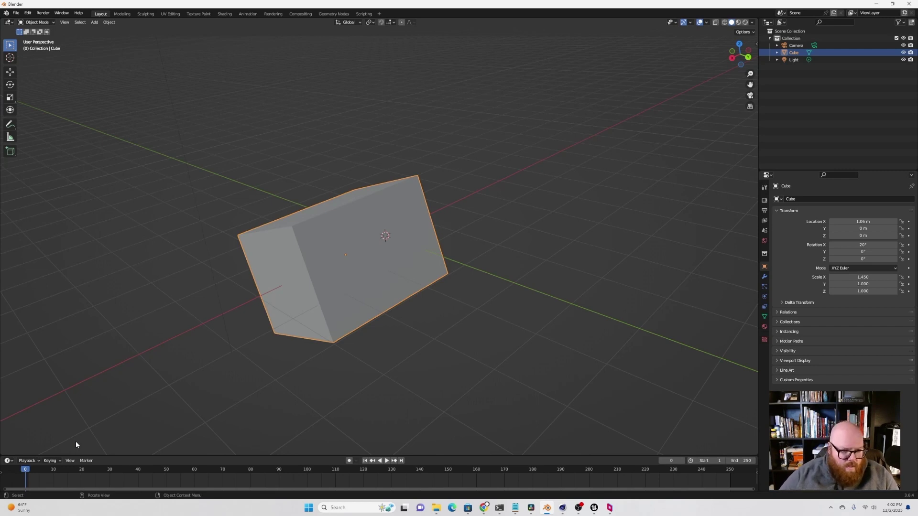
Play and stop the animation, enlarge the timeline, return to frame 0, and switch to Unreal Engine
{"action": "key", "text": "space"}
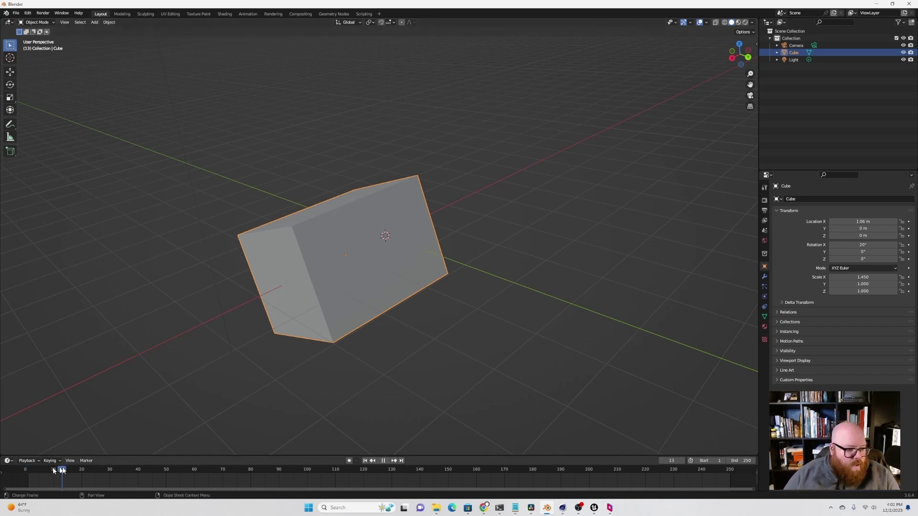
{"action": "left_click_drag", "start_coordinate": [54, 470], "coordinate": [25, 472]}
{"action": "key", "text": "space"}
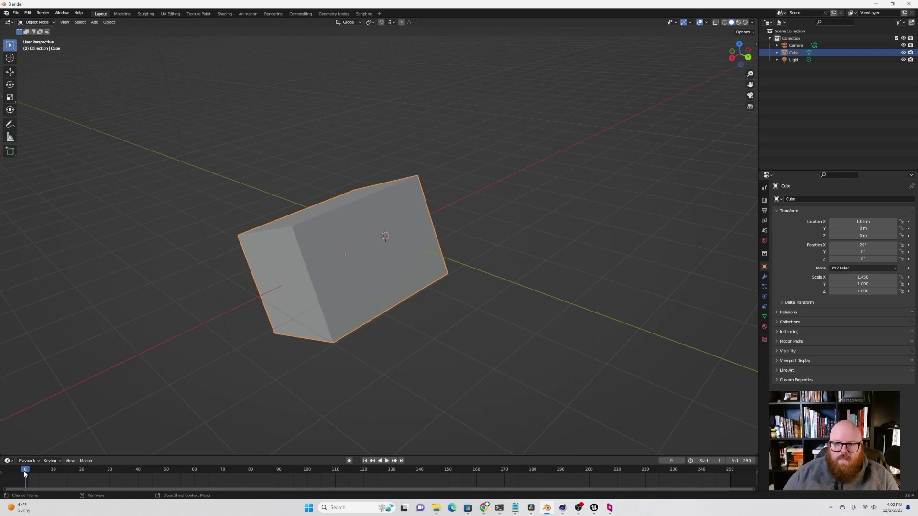
{"action": "left_click_drag", "start_coordinate": [213, 455], "coordinate": [219, 427]}
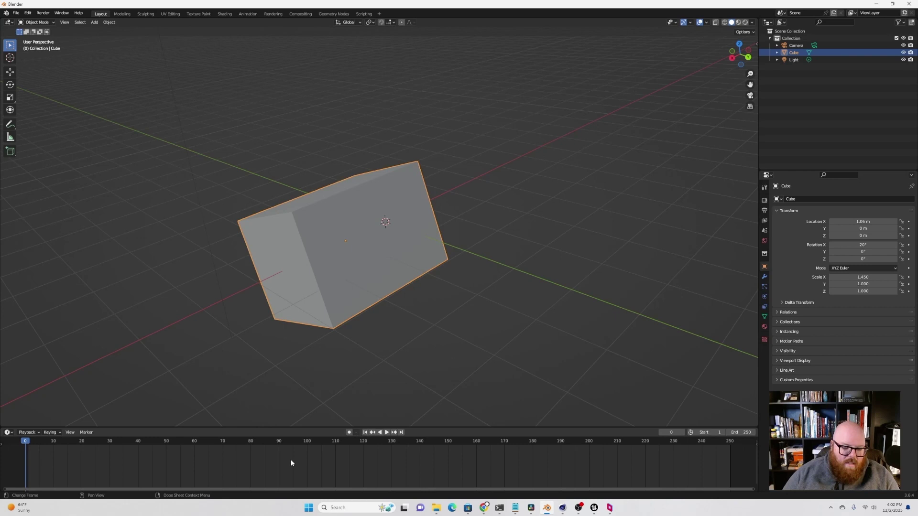
{"action": "left_click_drag", "start_coordinate": [73, 439], "coordinate": [24, 445]}
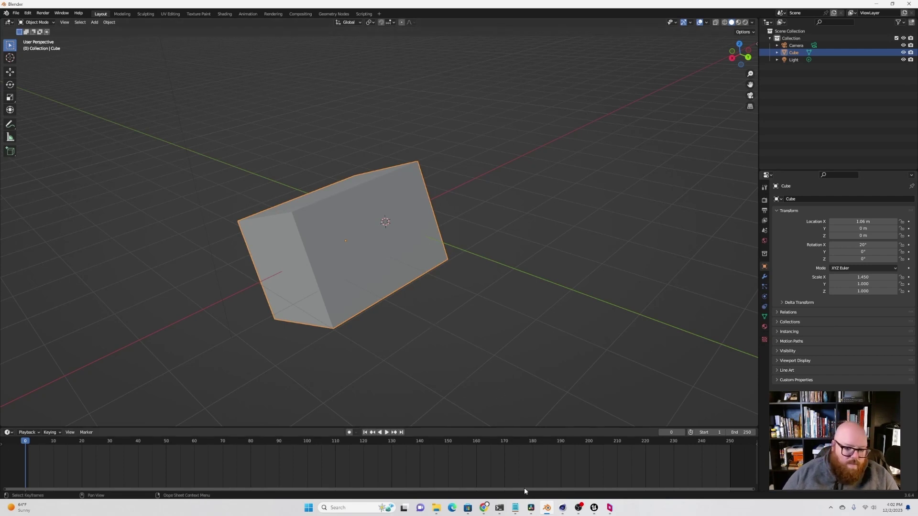
{"action": "left_click", "coordinate": [594, 508]}
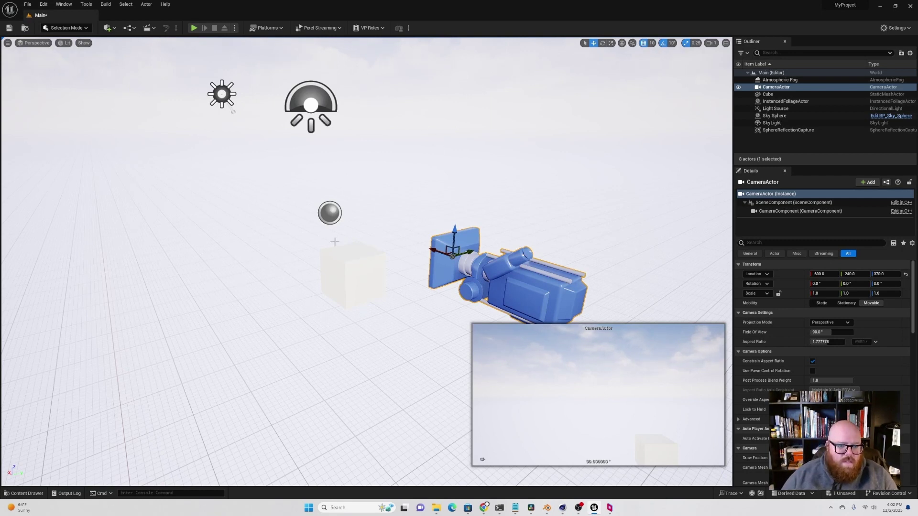
Select the cube in the Unreal viewport to view its details, then go back to Blender
{"action": "left_click", "coordinate": [351, 259]}
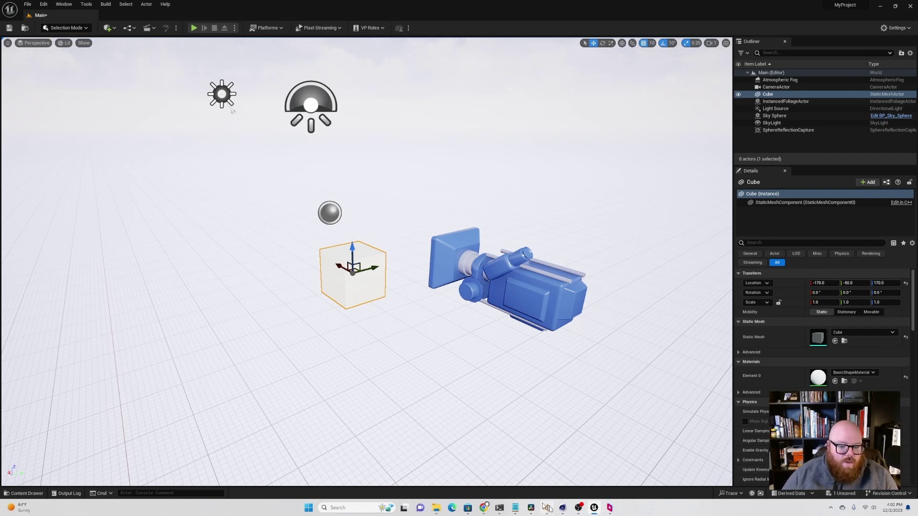
{"action": "left_click", "coordinate": [547, 508]}
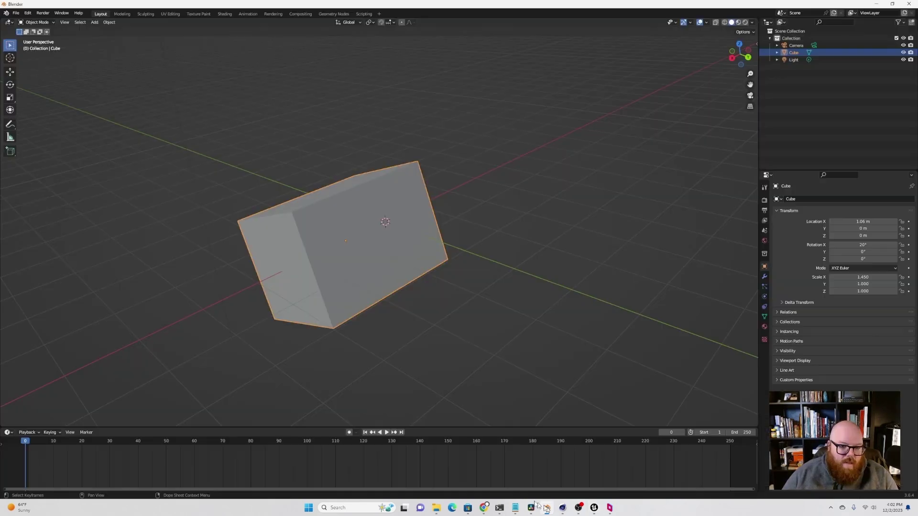
Bring the Unreal Engine editor with the cube and camera level back to the front
{"action": "left_click", "coordinate": [593, 508]}
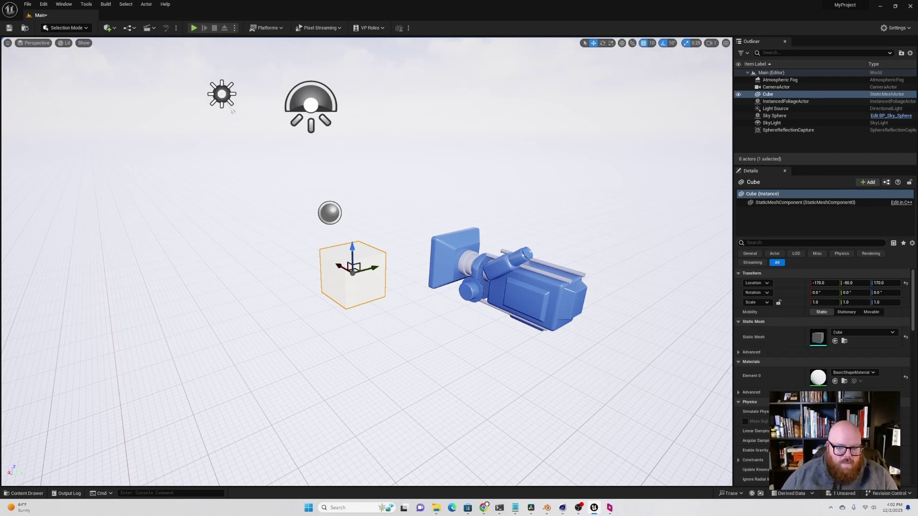
Select the CameraActor, the SphereReflectionCapture and then the Cube to inspect their details
{"action": "left_click", "coordinate": [502, 270]}
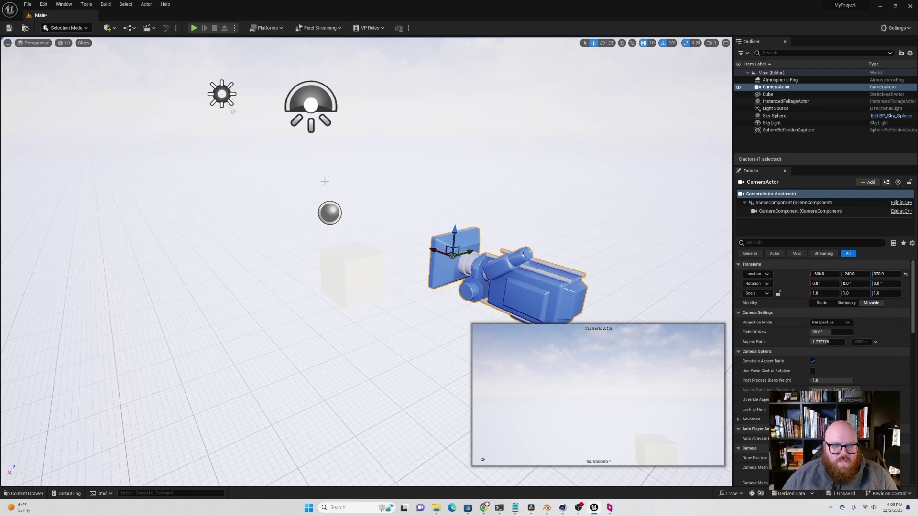
{"action": "left_click", "coordinate": [330, 208]}
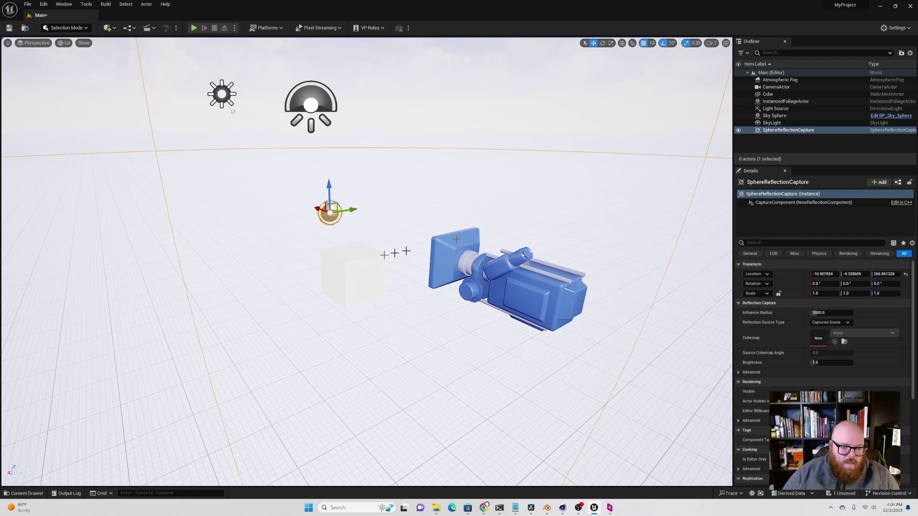
{"action": "left_click", "coordinate": [362, 261]}
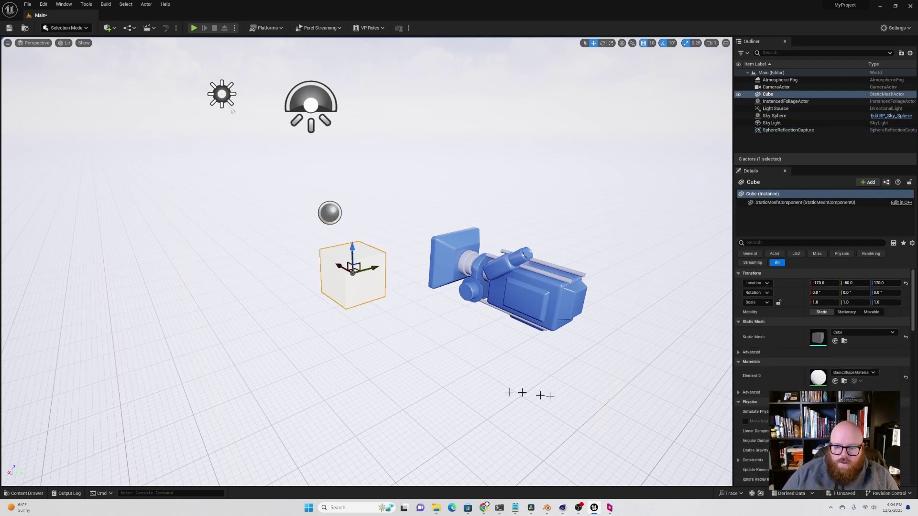
In Cinema 4D, reduce the cube's Z size to 195.1886 cm and set the timeline to frame 81
{"action": "left_click", "coordinate": [568, 507]}
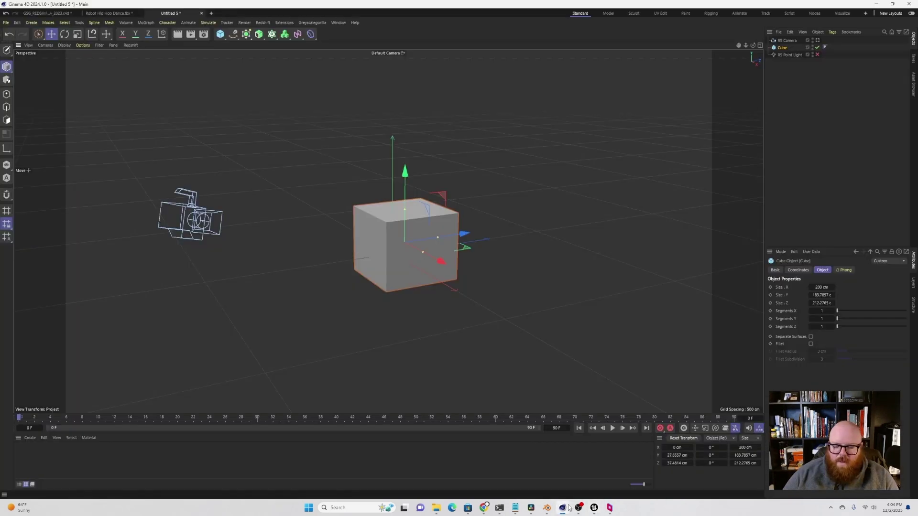
{"action": "left_click_drag", "start_coordinate": [435, 241], "coordinate": [435, 238]}
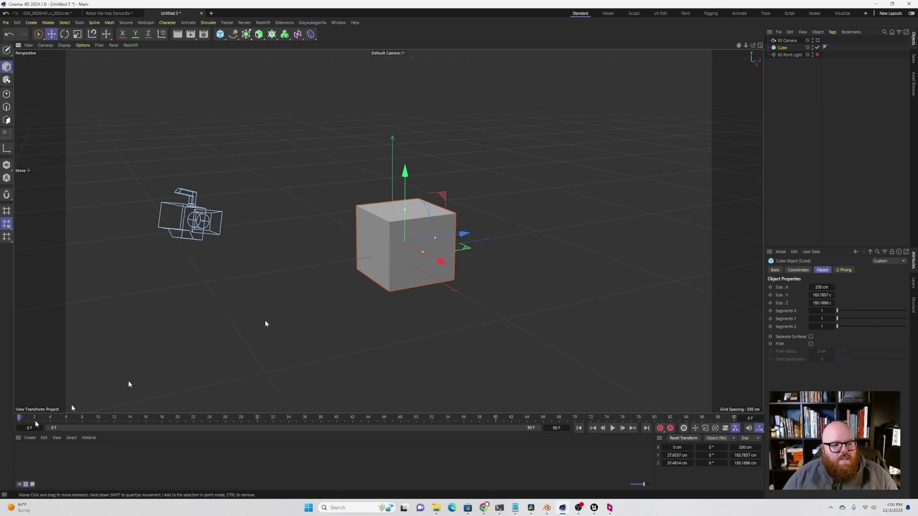
{"action": "left_click_drag", "start_coordinate": [28, 418], "coordinate": [662, 418]}
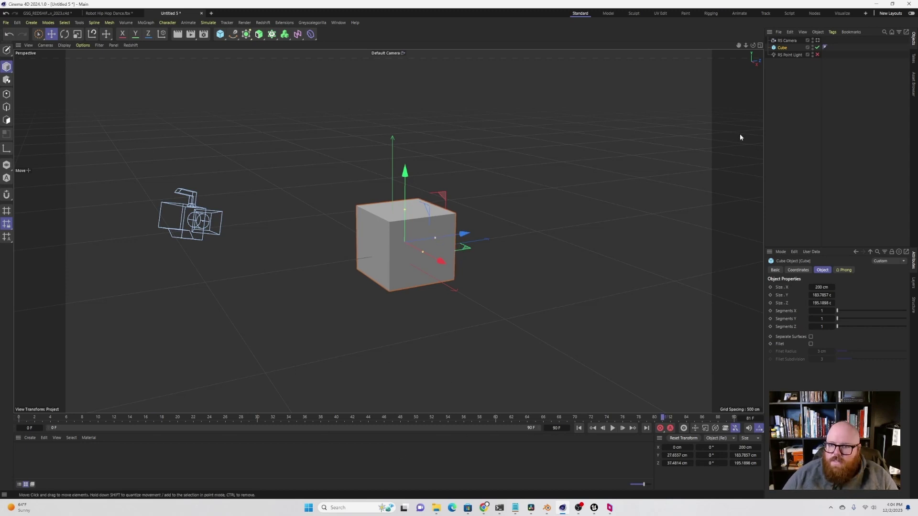